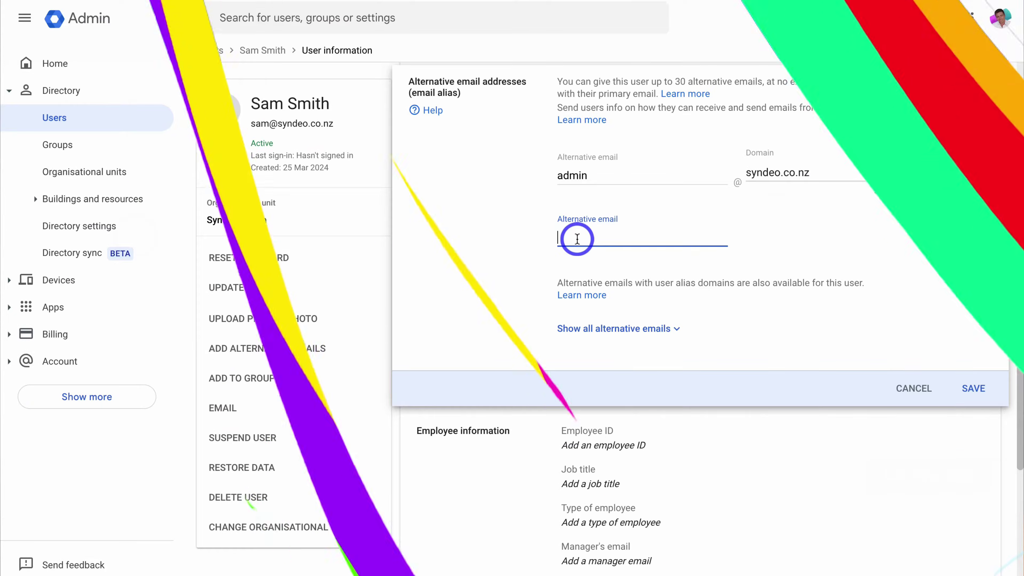
Enter 'support' on the Admin console home page.
type("support")
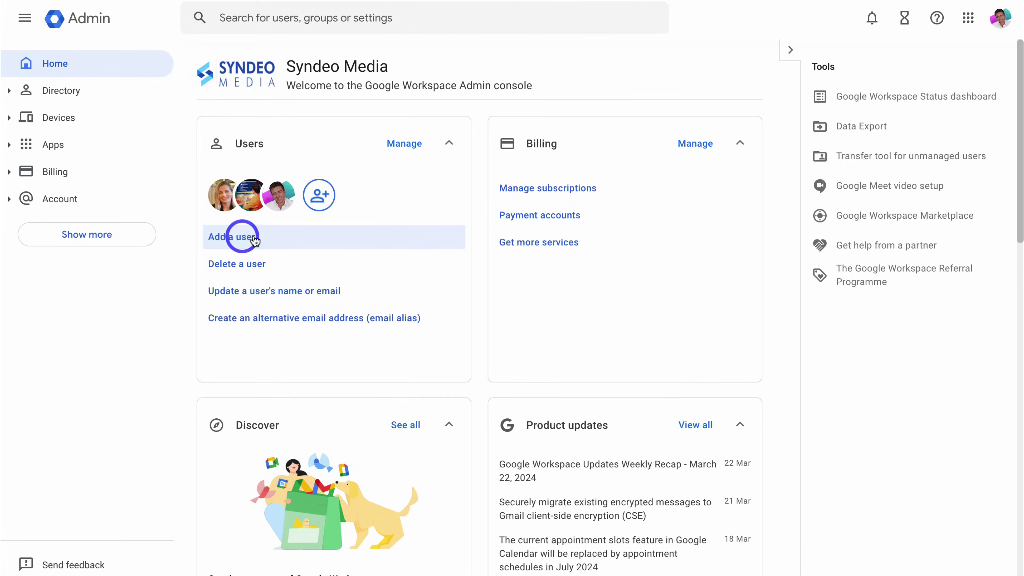
Add a new user with first name and surname in Syndeo Media, using an auto-generated password.
left_click(287, 236)
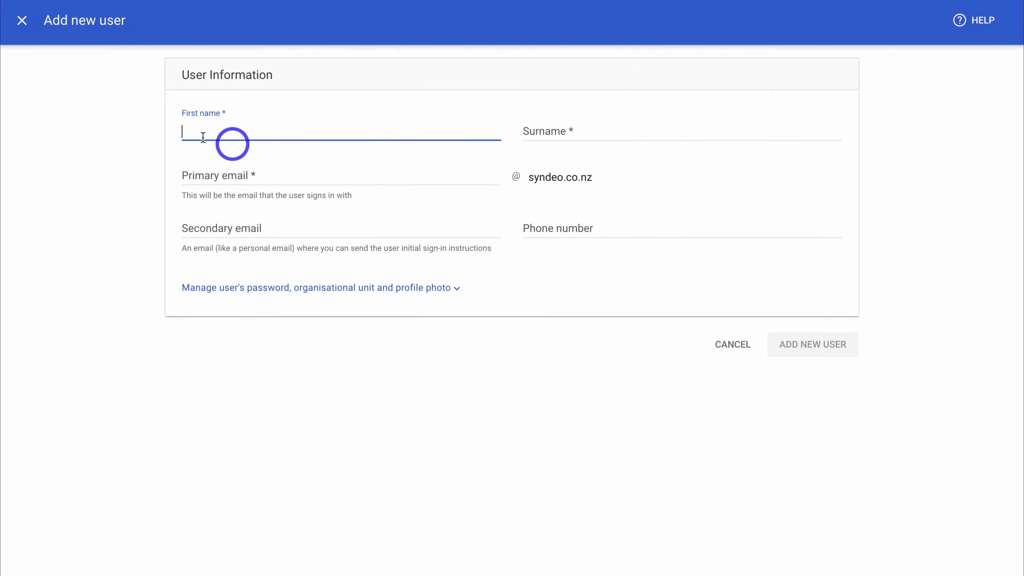
type("Sam")
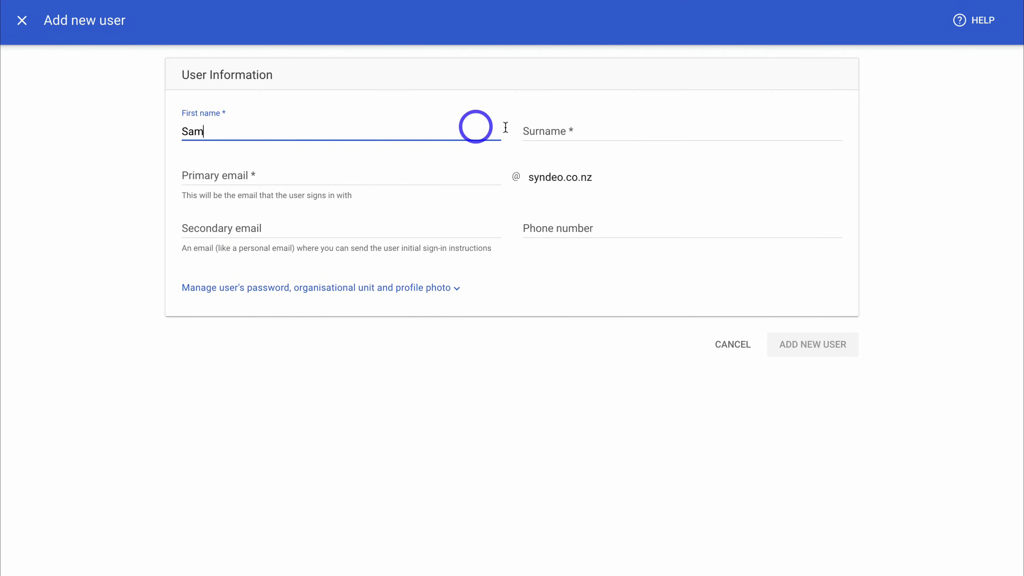
left_click(548, 130)
type("Smith")
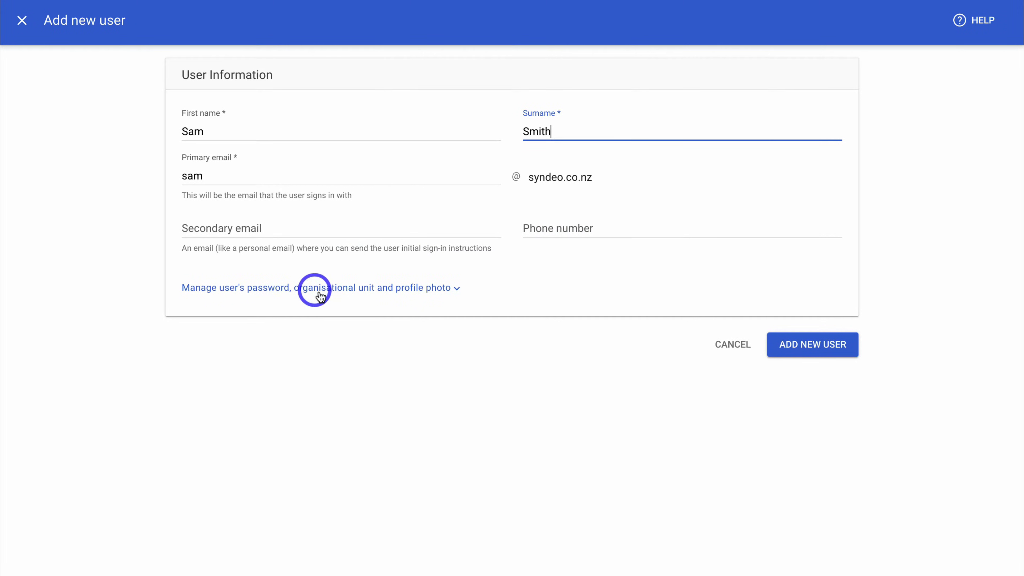
left_click(454, 290)
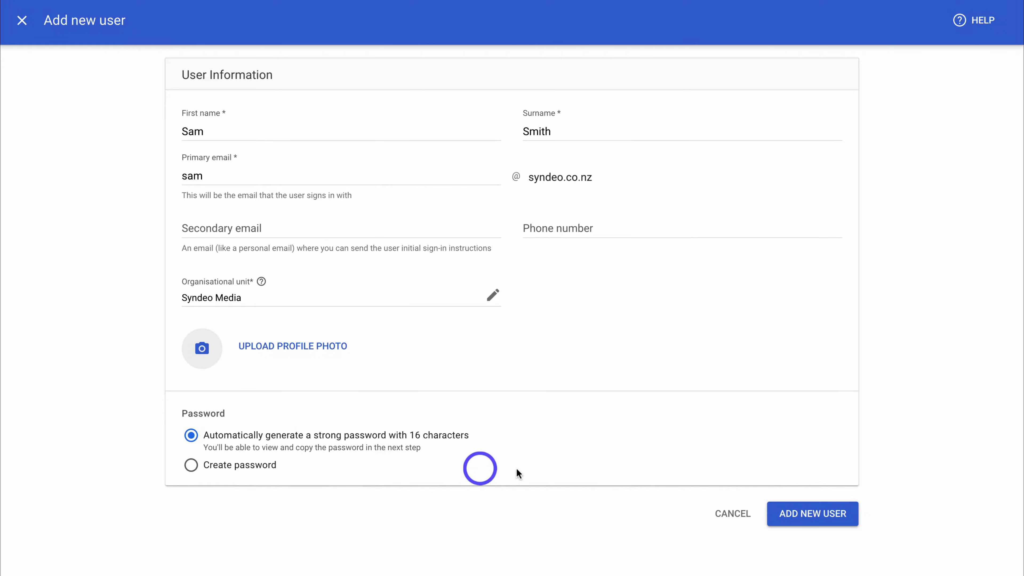
left_click(822, 516)
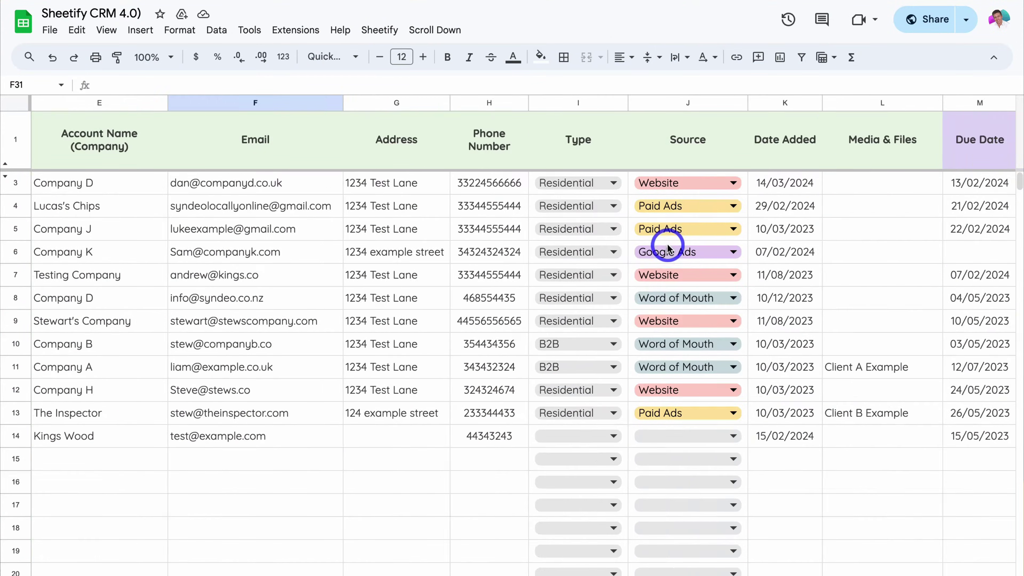
Create a Sheetify client task from the Installation 3 row, then confirm sending payment reminder emails.
scroll(667, 246, "right", 5)
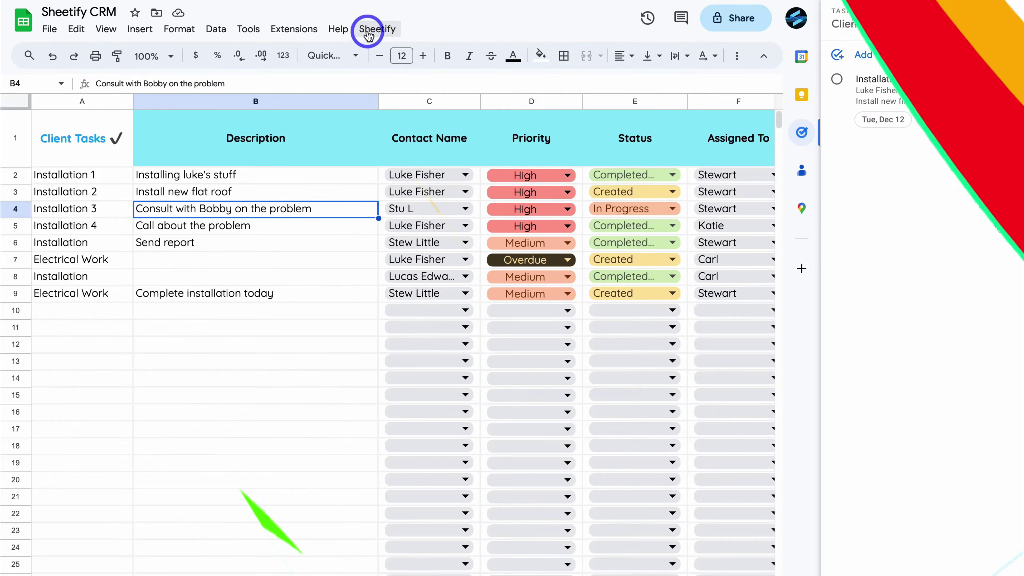
left_click(372, 29)
mouse_move(388, 52)
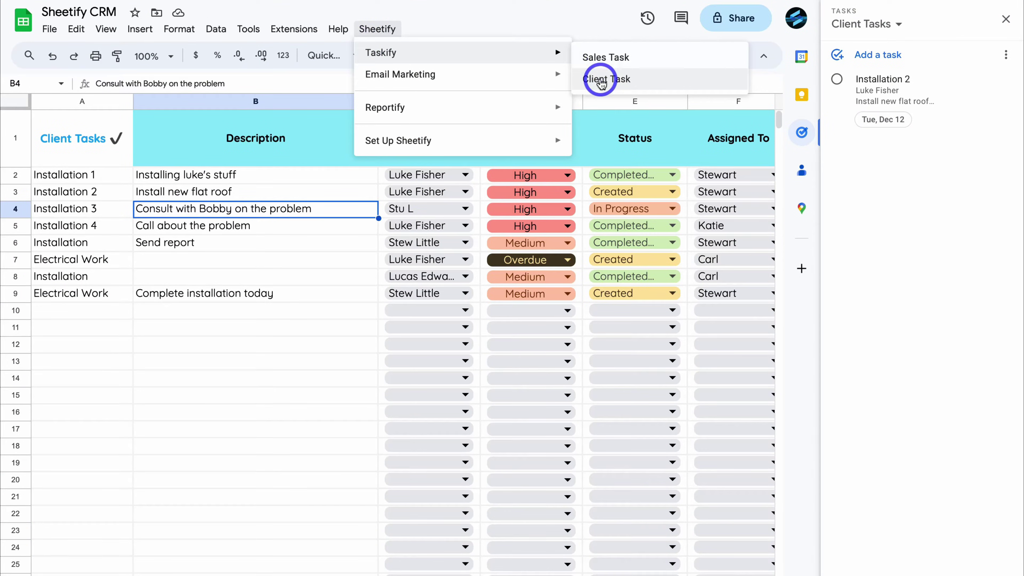
left_click(600, 83)
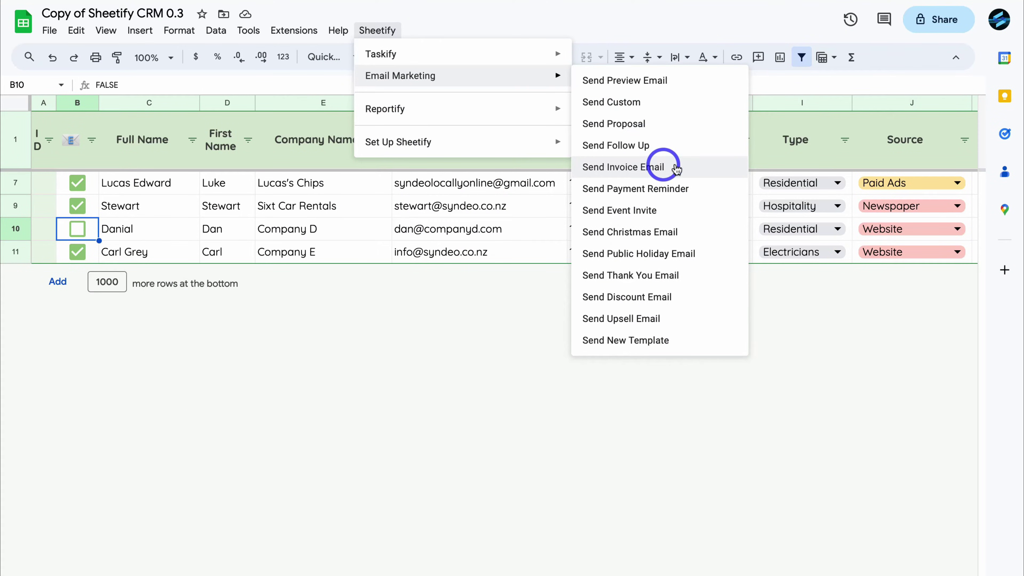
left_click(681, 188)
left_click(609, 350)
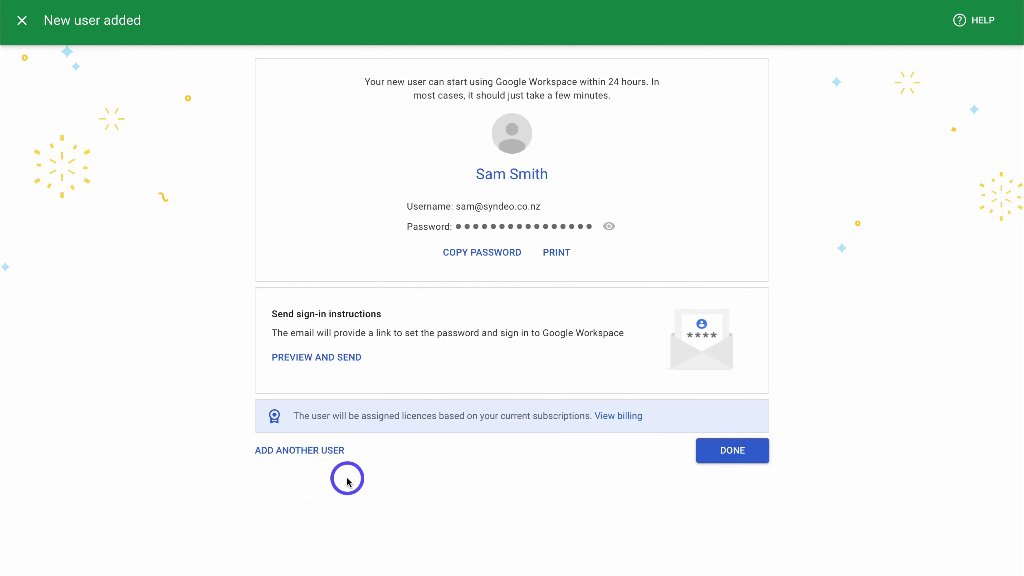
Dismiss the New user added page with DONE.
left_click(730, 457)
Dismiss the copy-password prompt and check the new user's More options menu without choosing anything.
left_click(638, 466)
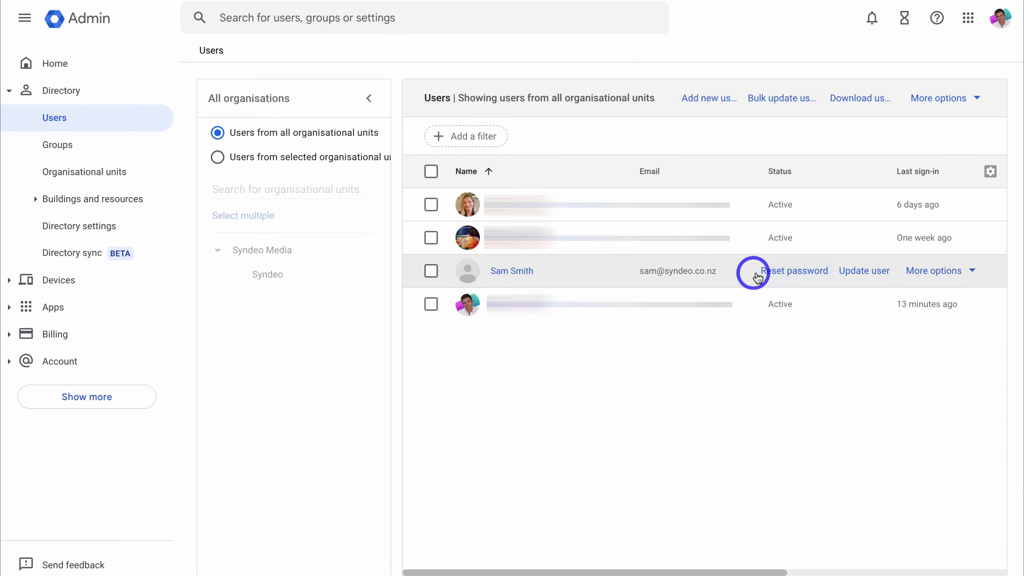
left_click(968, 271)
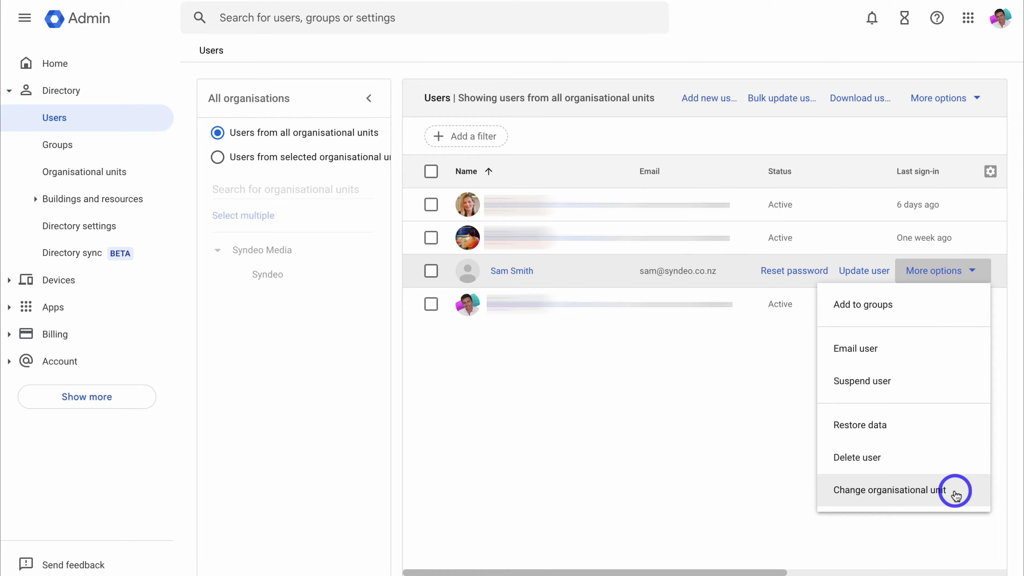
left_click(762, 462)
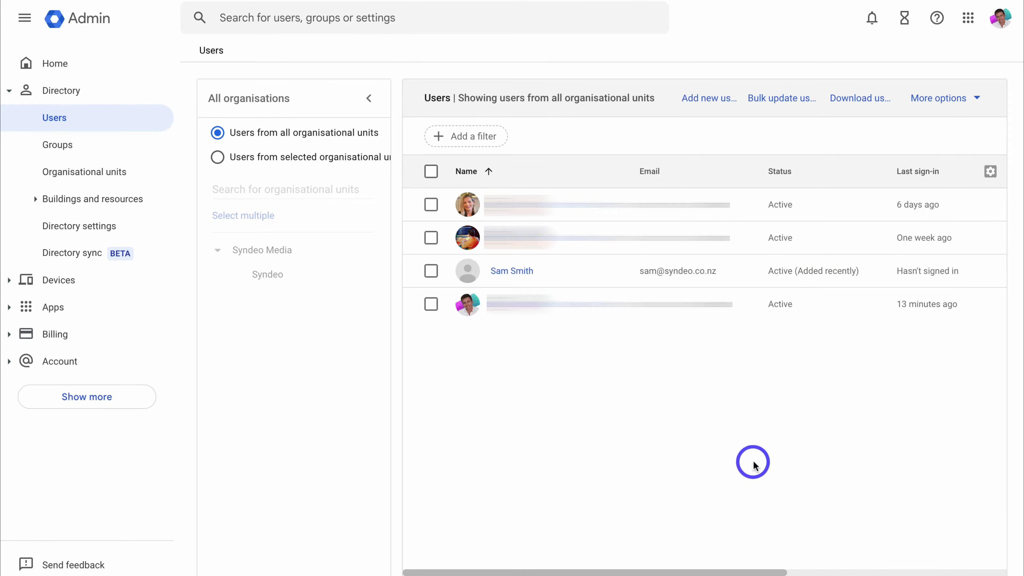
Open the new user's details page and scroll down to Admin roles and privileges.
left_click(512, 271)
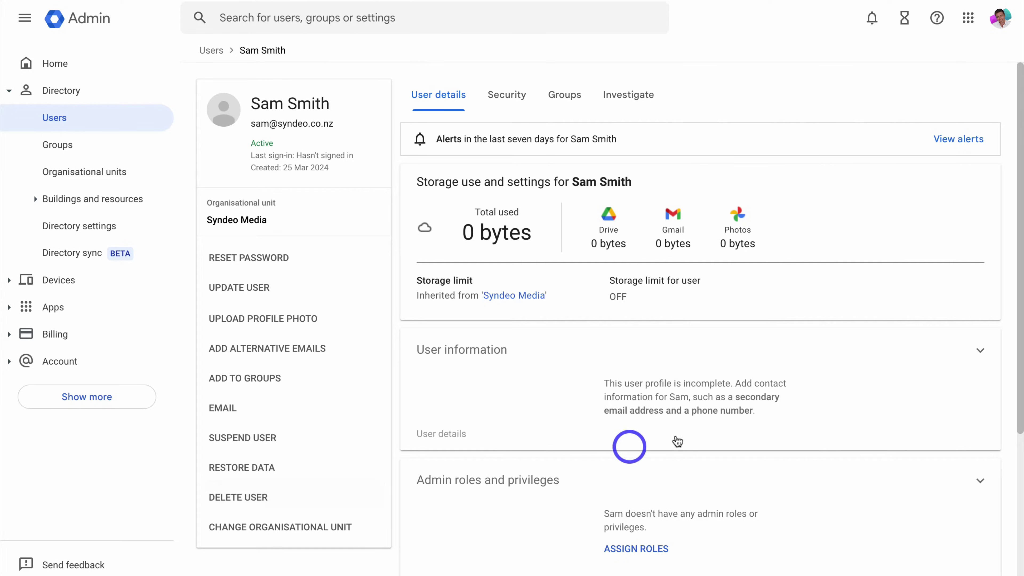
scroll(582, 378, "down", 5)
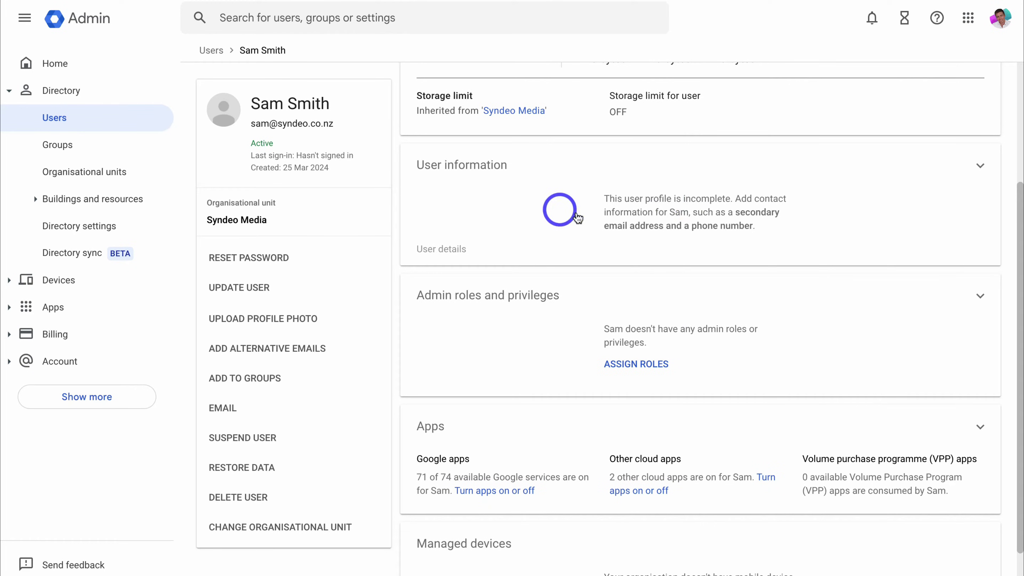
scroll(606, 212, "down", 1)
scroll(609, 212, "down", 2)
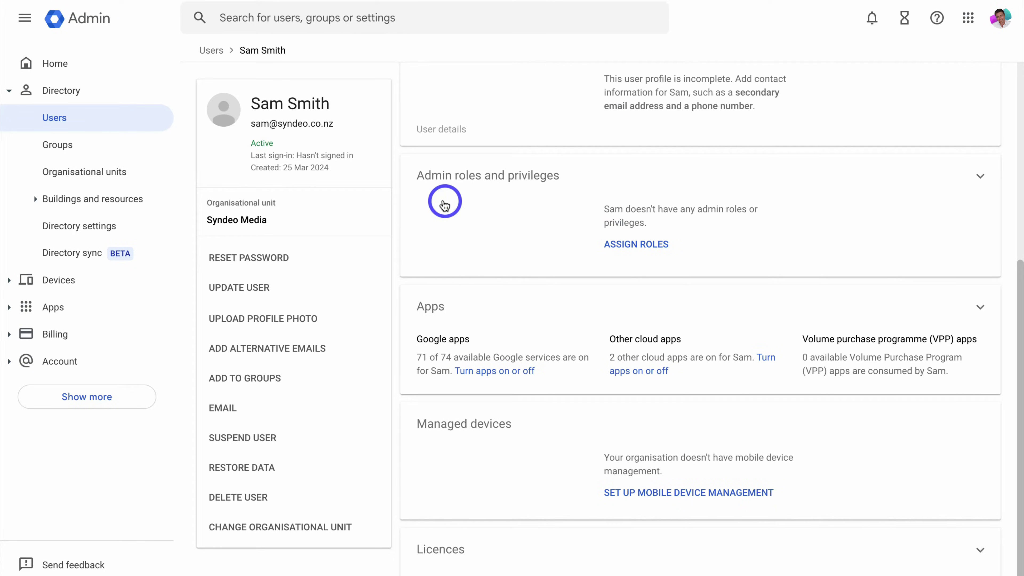
Open the admin roles editor and close it without assigning any role.
left_click(618, 244)
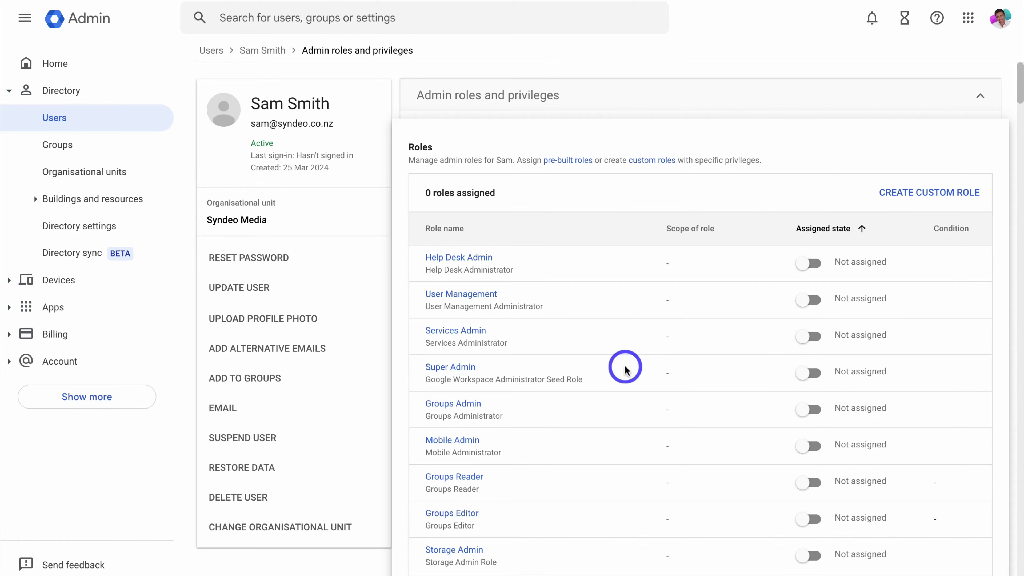
scroll(625, 369, "down", 5)
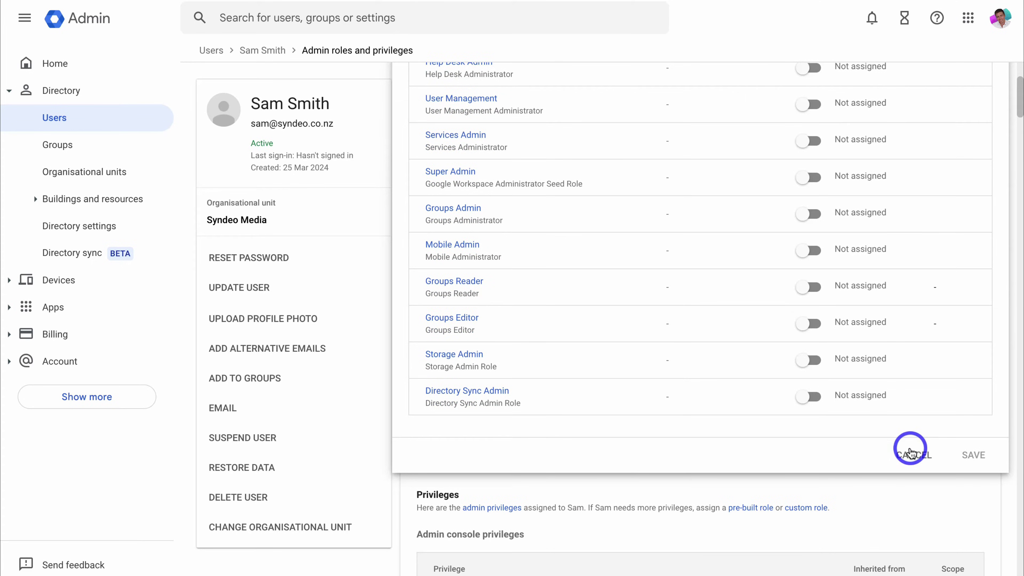
left_click(909, 453)
Collapse the Users privilege group and scroll back up the roles page.
scroll(909, 448, "down", 10)
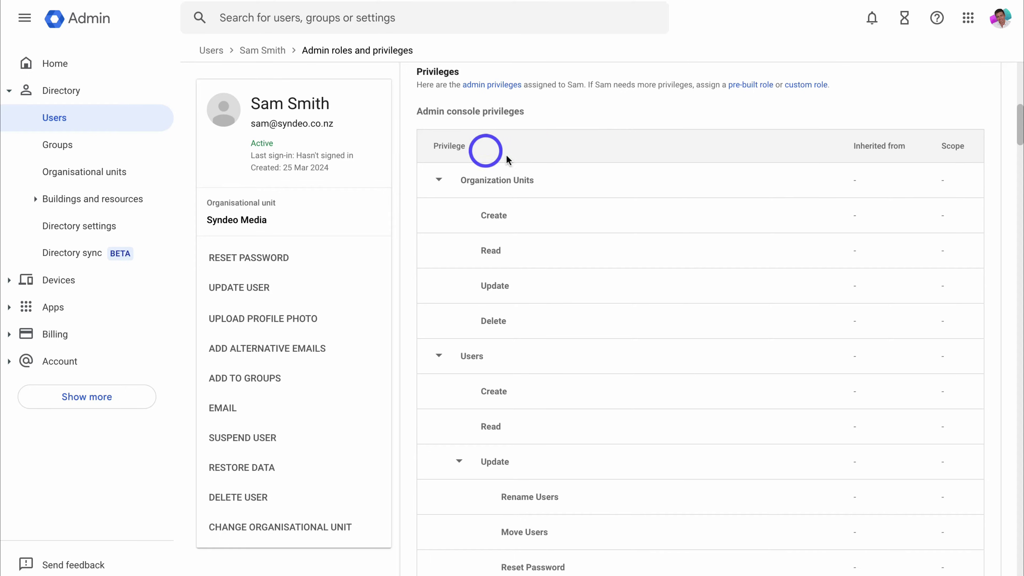
scroll(620, 155, "down", 3)
left_click(439, 250)
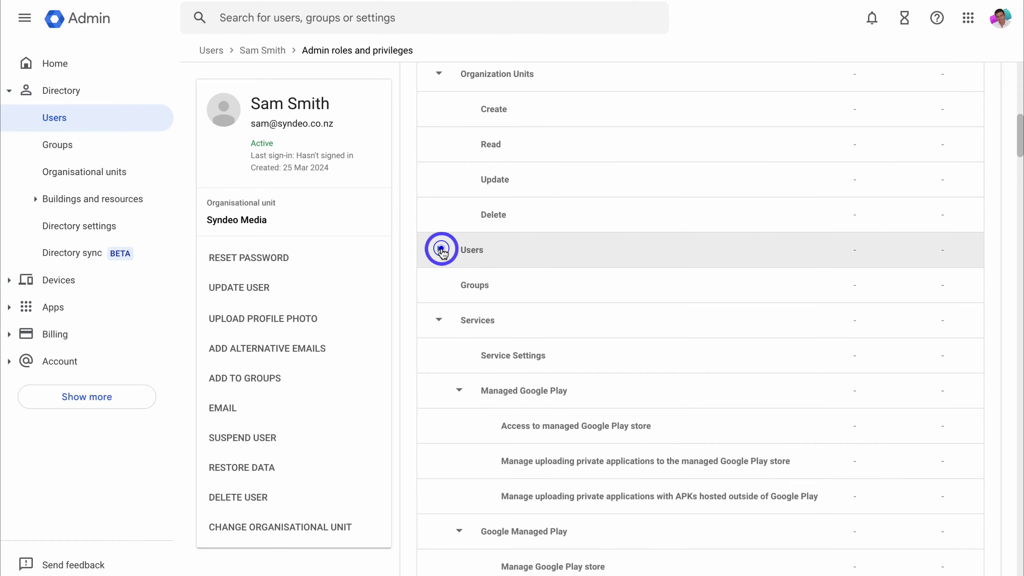
scroll(573, 311, "down", 6)
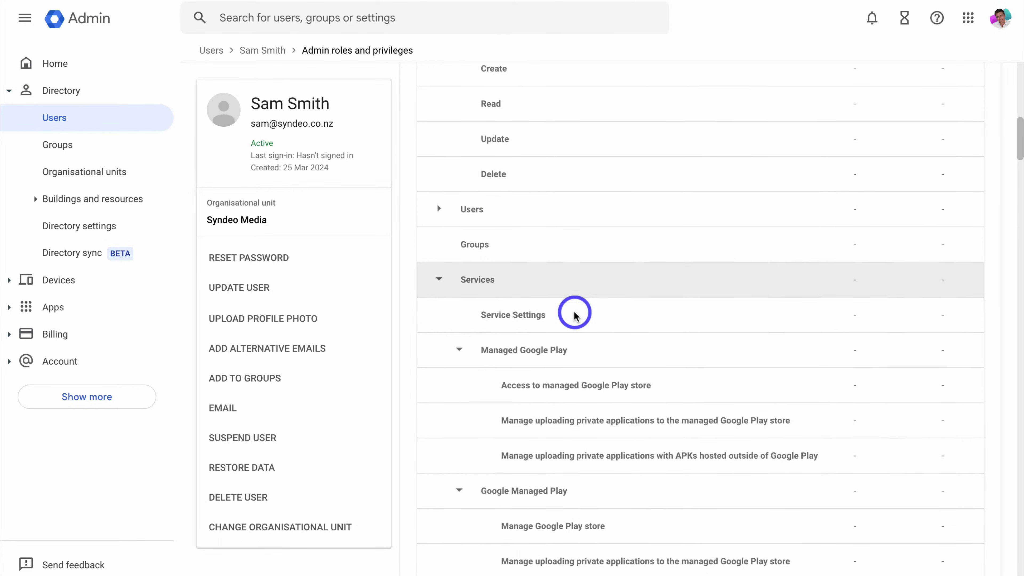
scroll(575, 311, "up", 10)
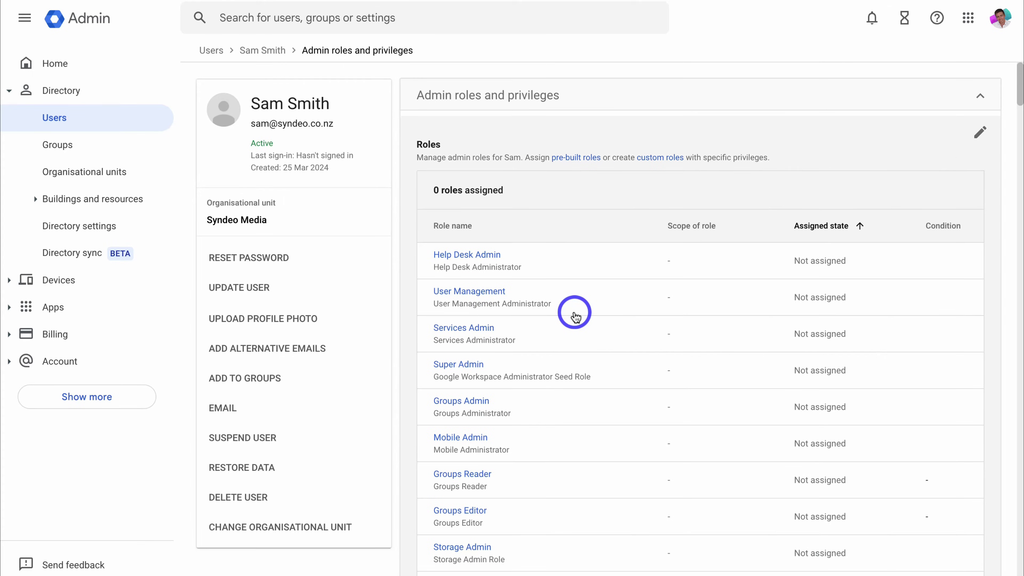
Close the admin roles view and open the alternative email addresses editor.
left_click(978, 101)
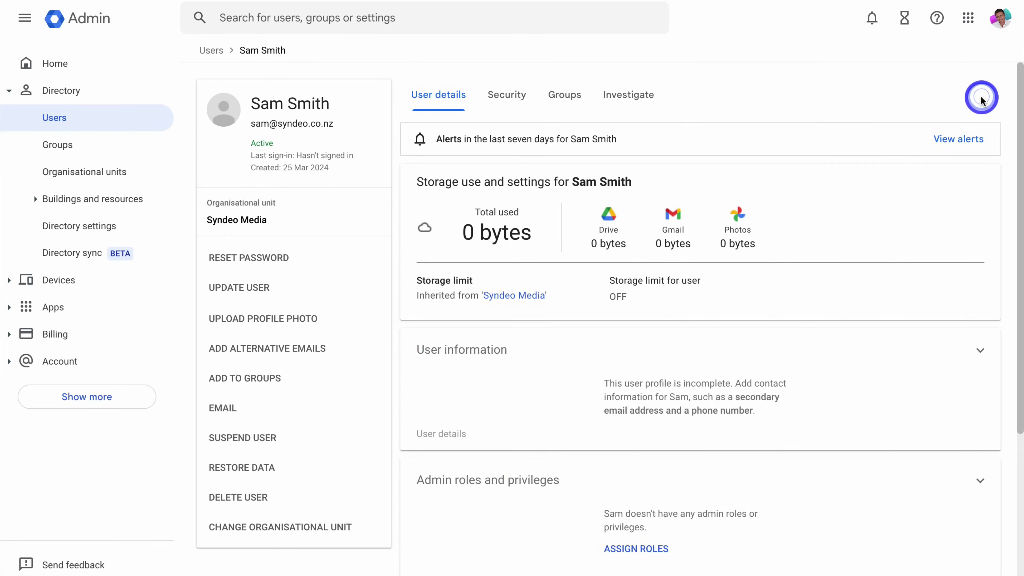
scroll(757, 227, "down", 6)
scroll(756, 227, "down", 2)
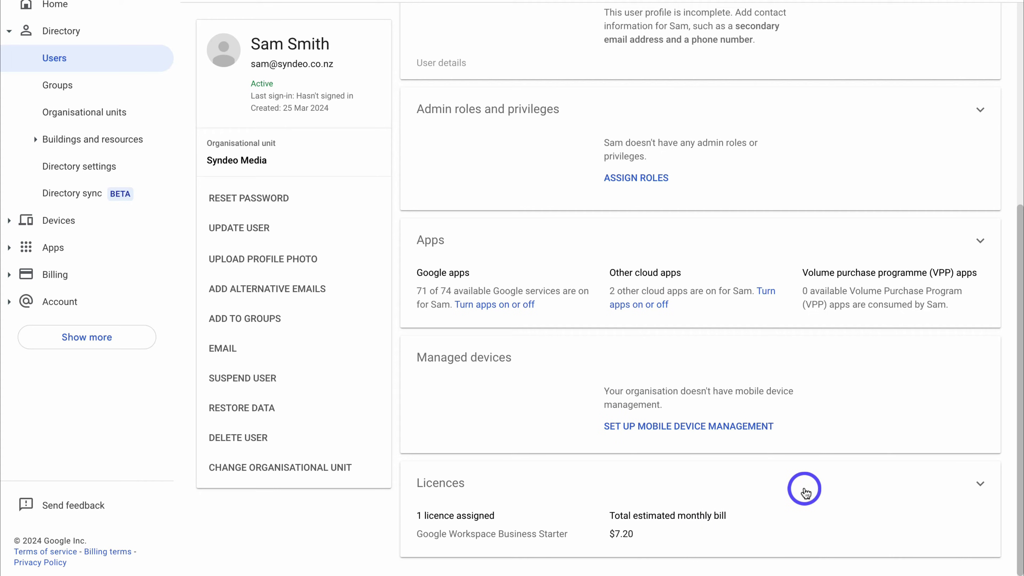
scroll(805, 492, "up", 2)
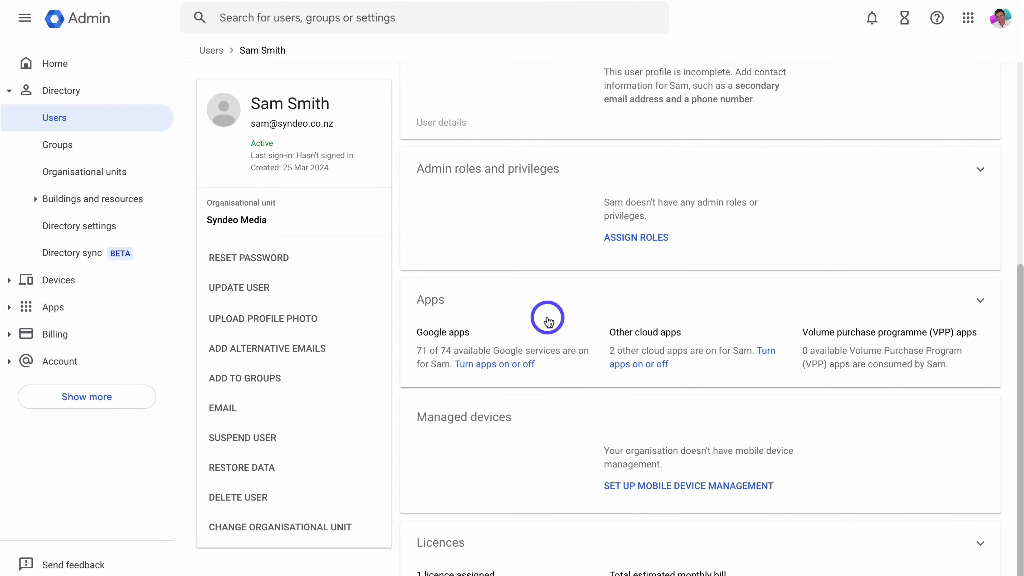
left_click(350, 353)
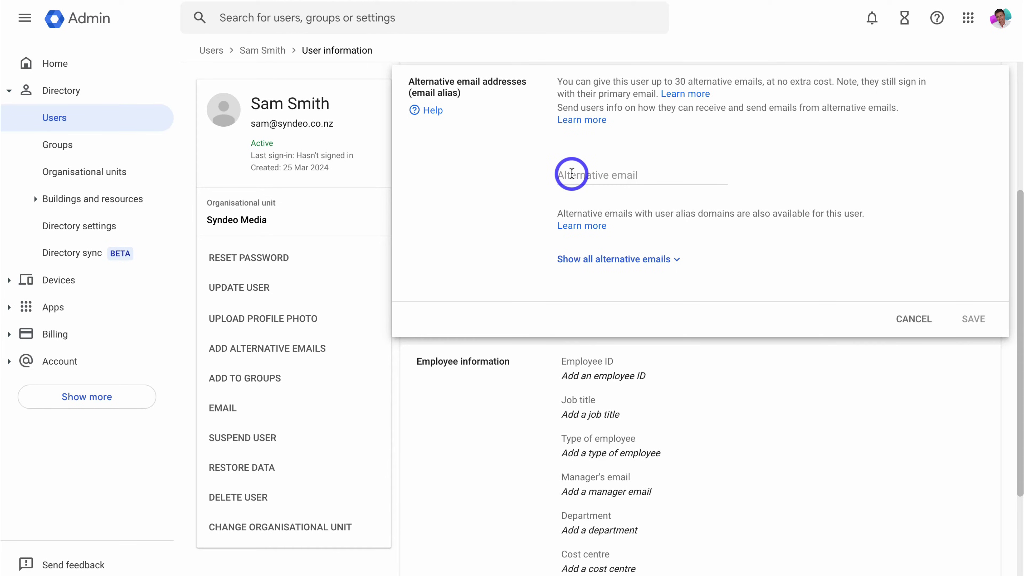
Enter 'admin' and 'support' as alias addresses, then cancel without saving them.
left_click(571, 173)
type("admin")
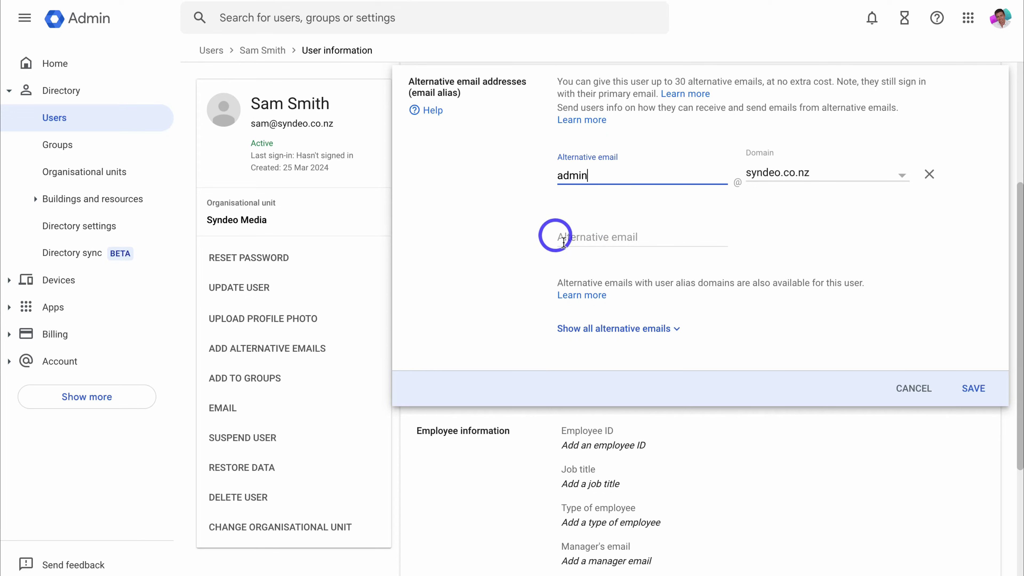
left_click(576, 238)
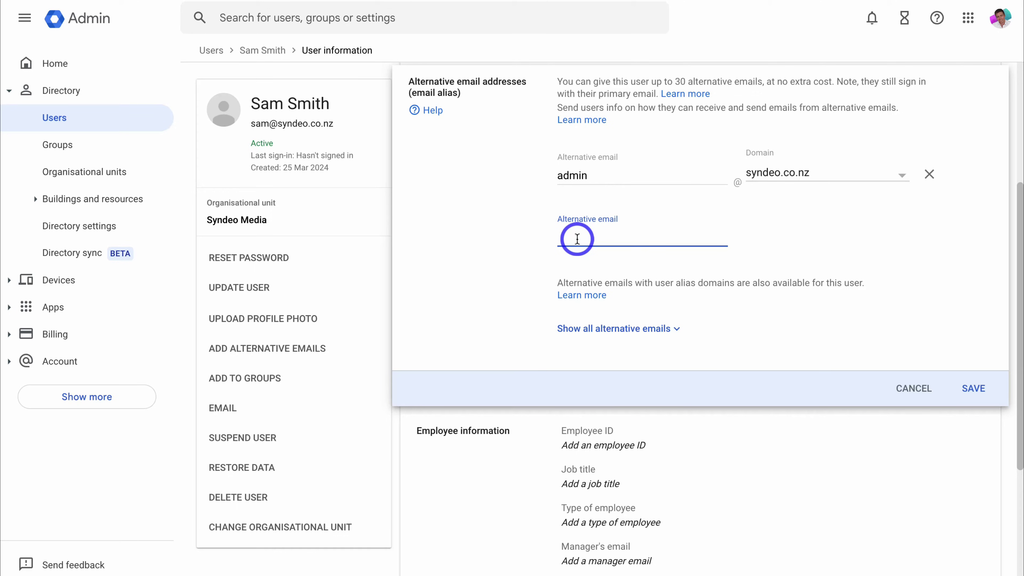
type("support")
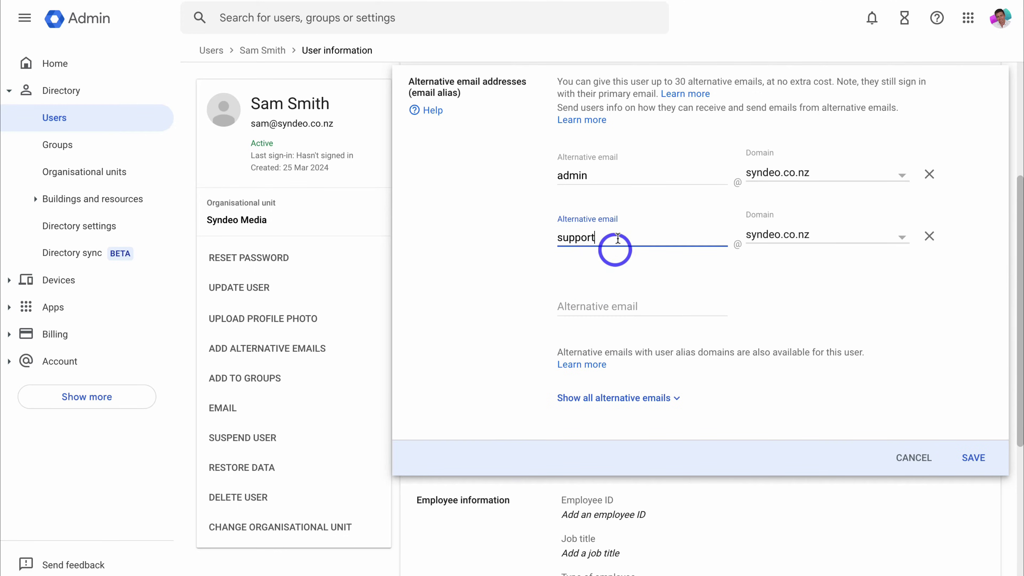
left_click(507, 249)
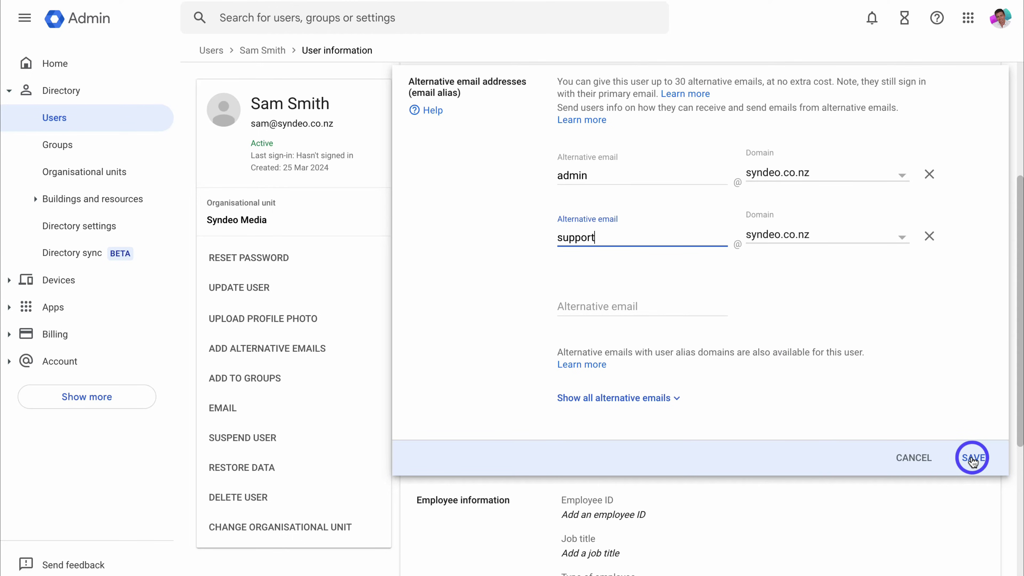
left_click(914, 458)
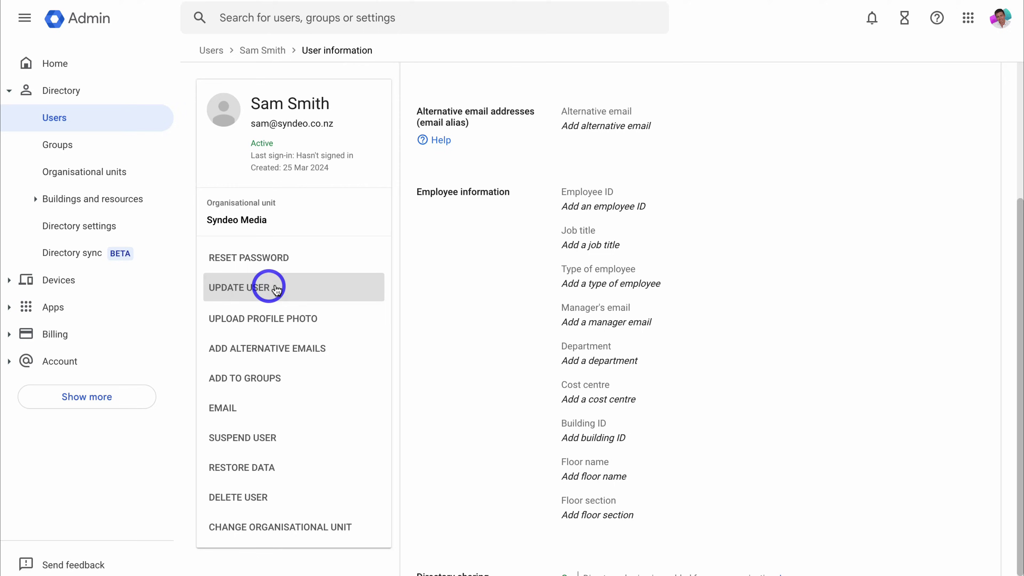
Open and cancel the user update form, then return Home and expand Directory.
left_click(298, 287)
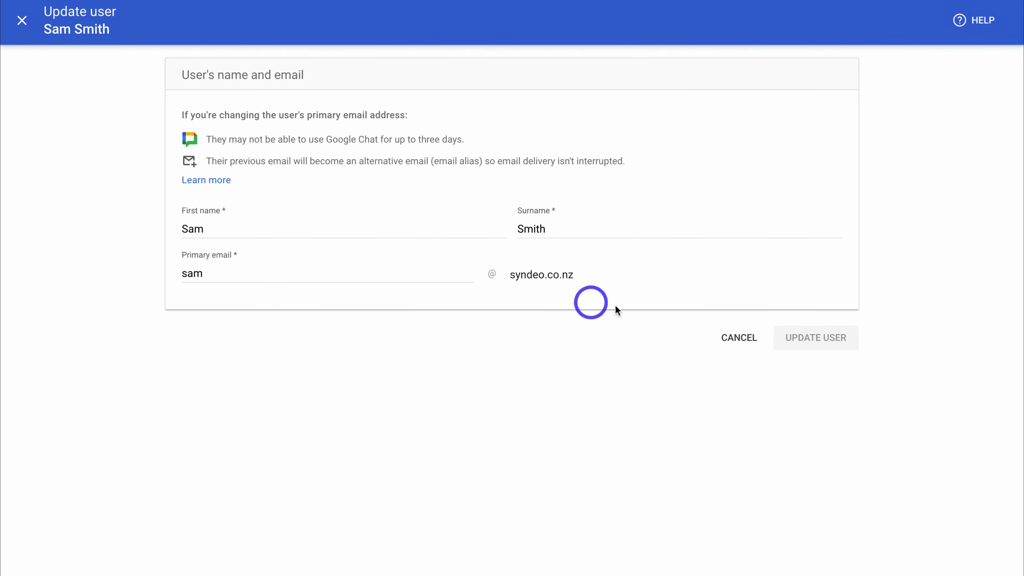
left_click(739, 338)
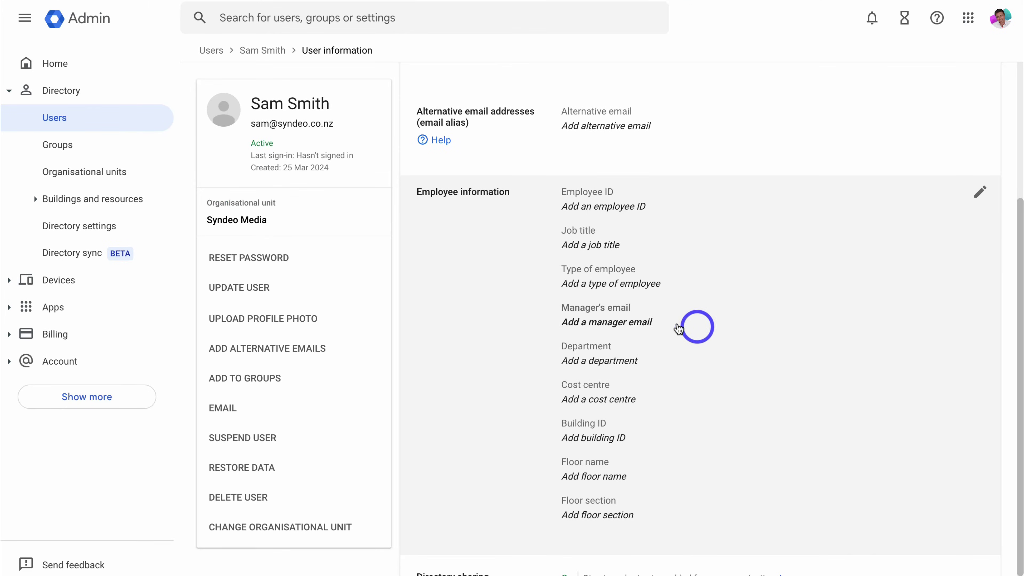
left_click(97, 68)
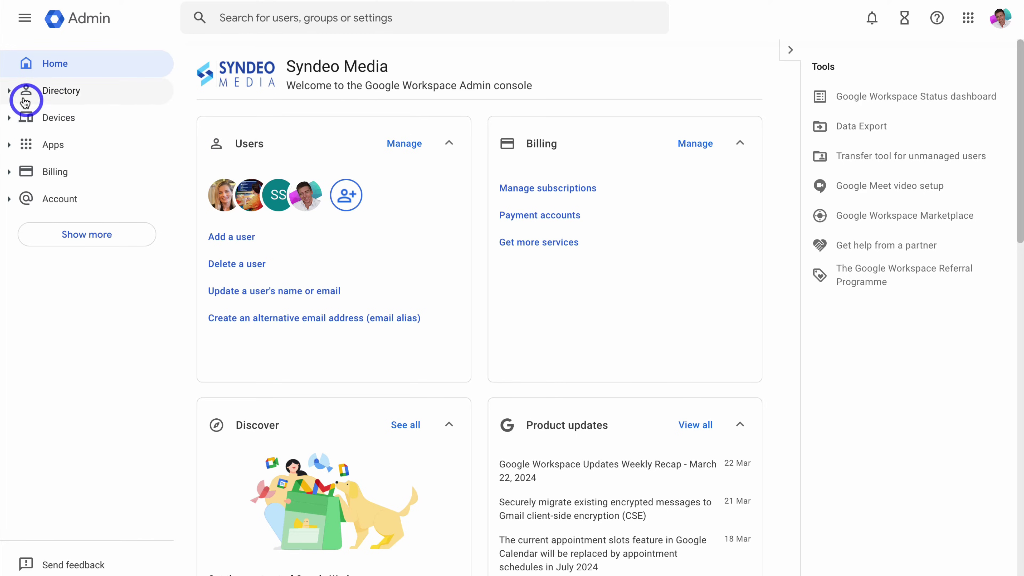
left_click(11, 92)
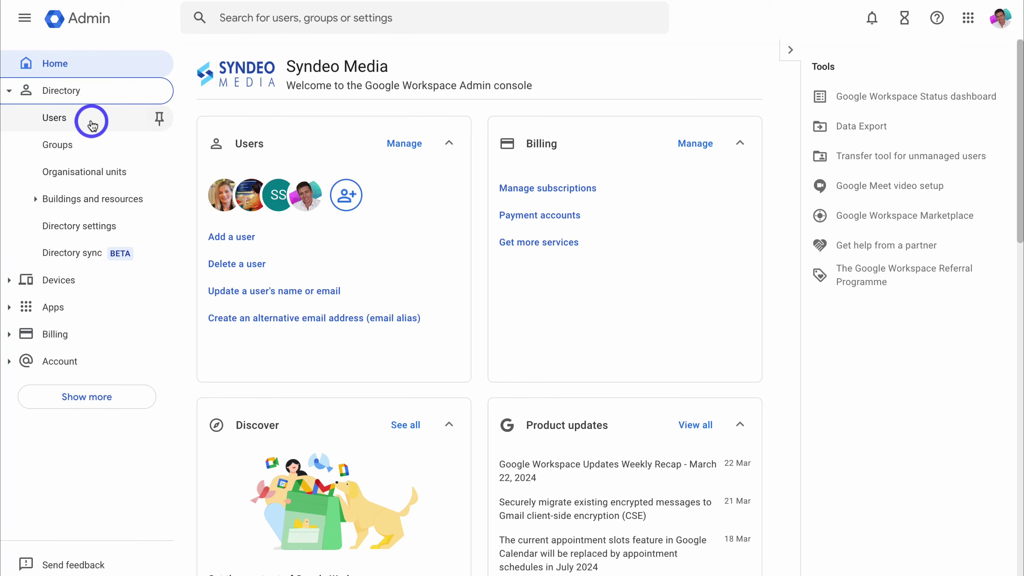